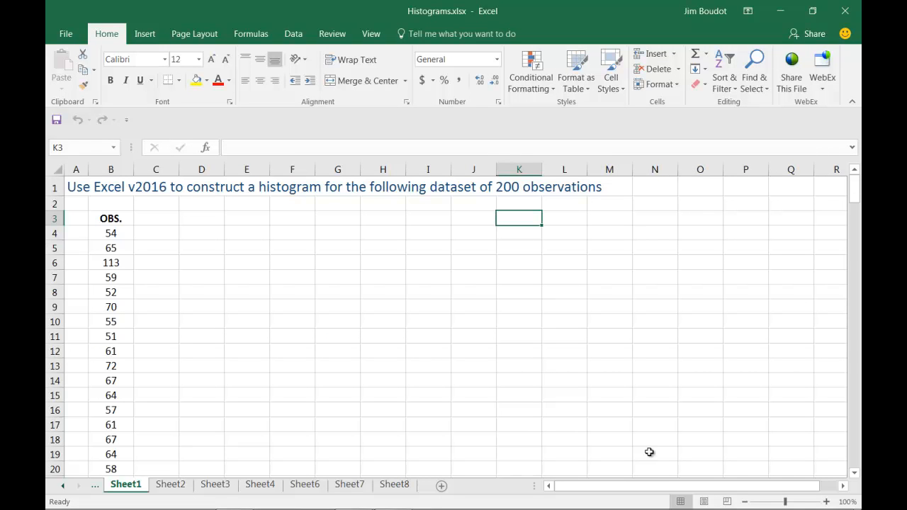
# Step: Insert a Histogram chart from the OBS. data in B3:B203 on Sheet1
pyautogui.moveTo(107, 215); pyautogui.dragTo(99, 506)
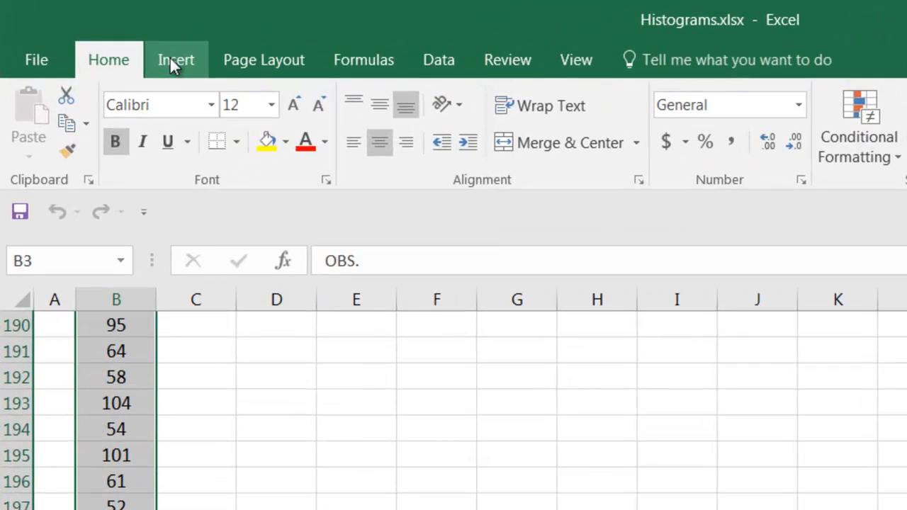
pyautogui.click(143, 36)
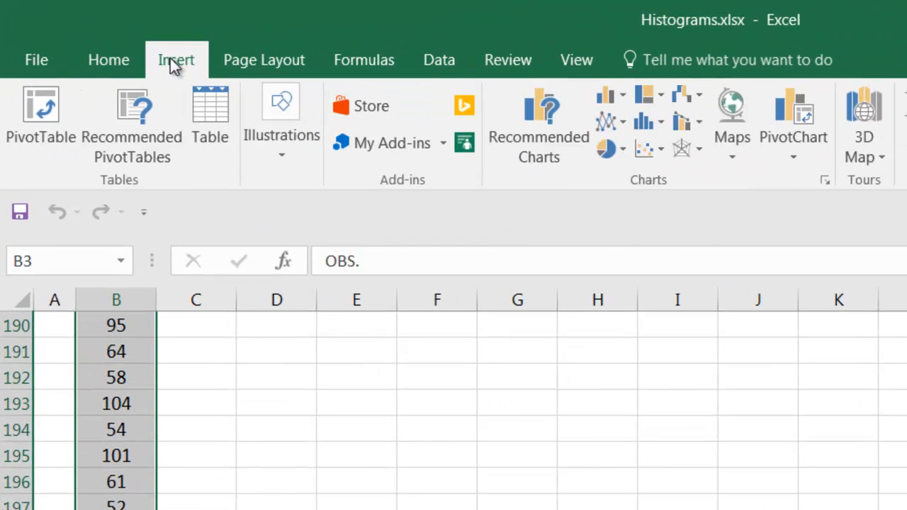
pyautogui.click(651, 121)
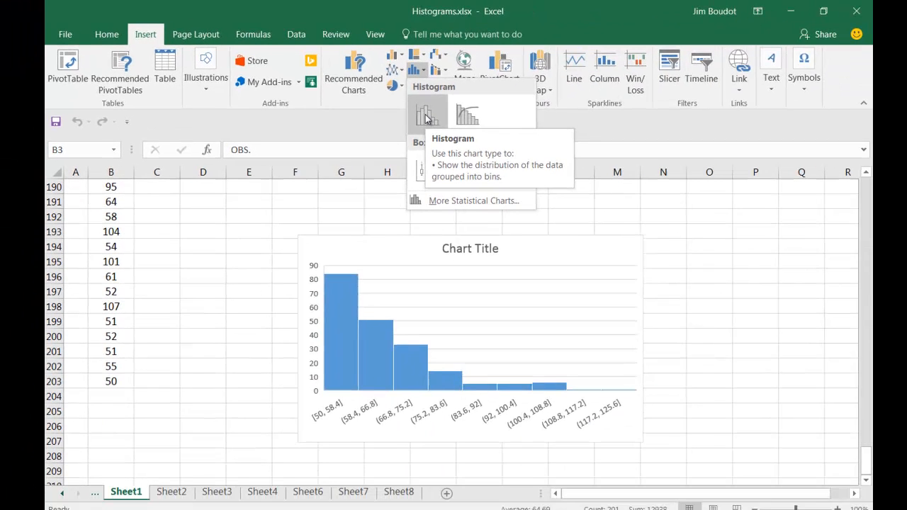
pyautogui.click(663, 198)
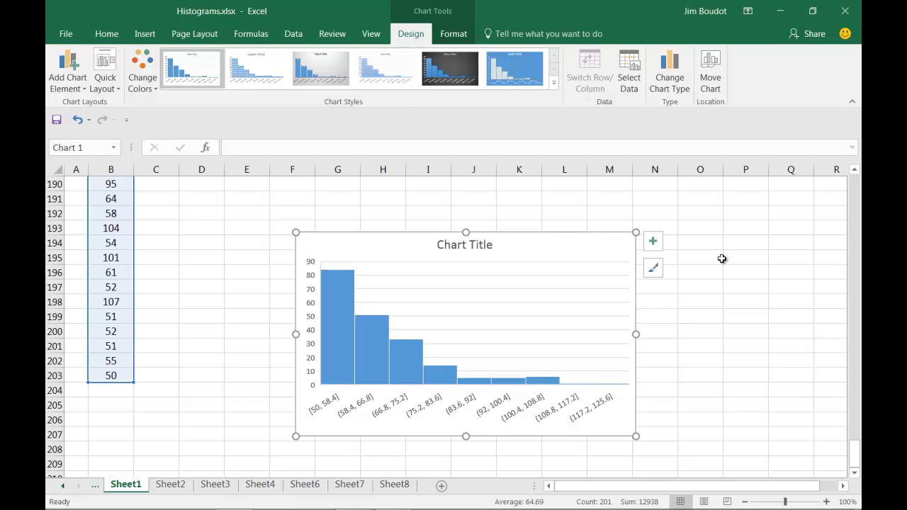
# Step: Set the number of bins to 7 on the horizontal axis of the Sheet2 histogram
pyautogui.click(171, 485)
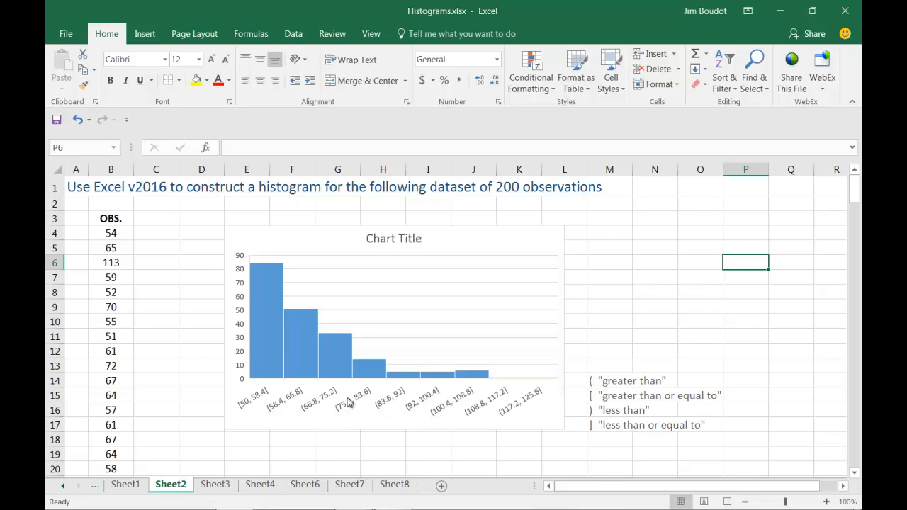
pyautogui.click(383, 408)
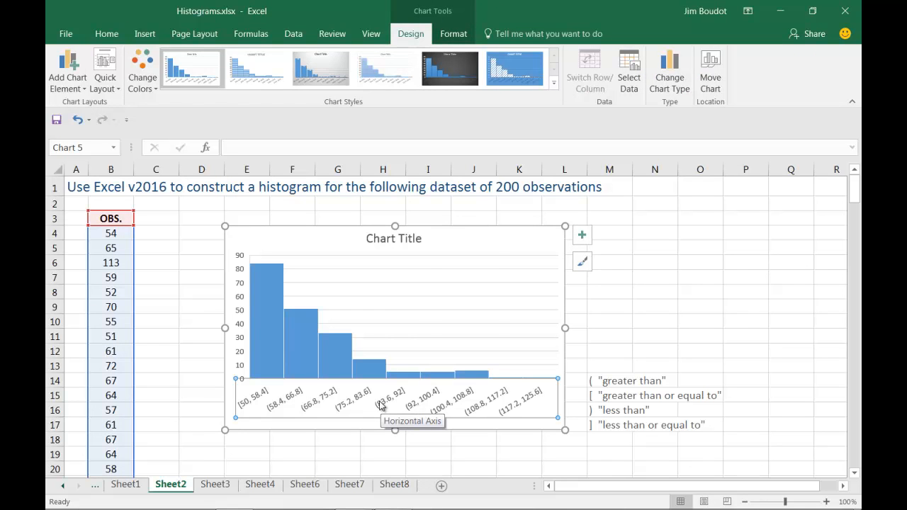
pyautogui.rightClick(380, 407)
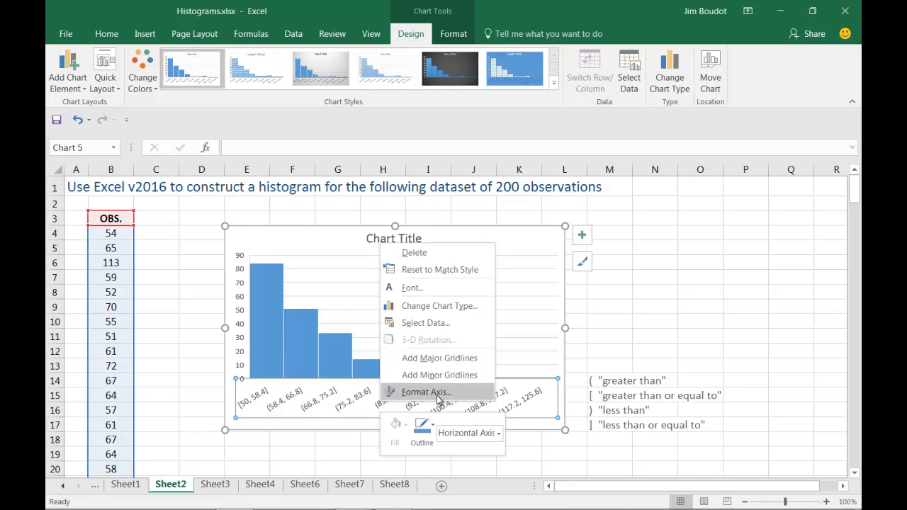
pyautogui.click(426, 391)
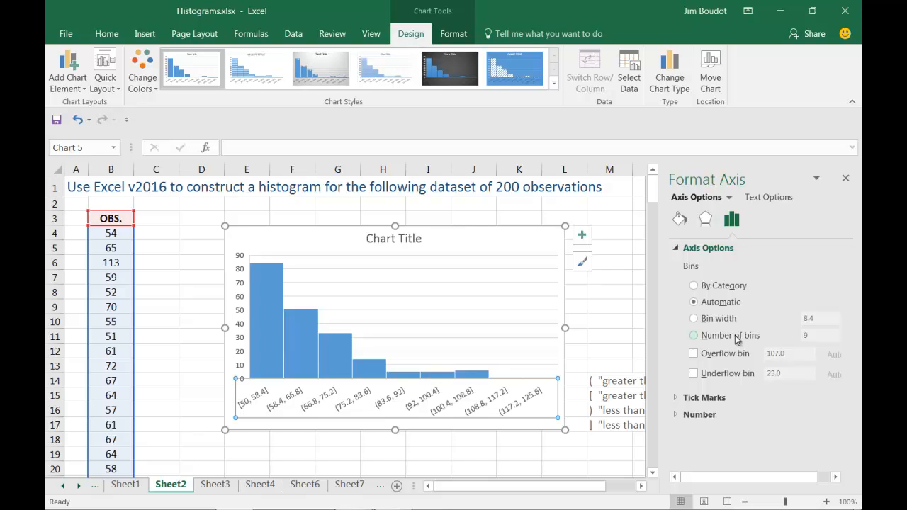
pyautogui.click(695, 336)
pyautogui.doubleClick(813, 336)
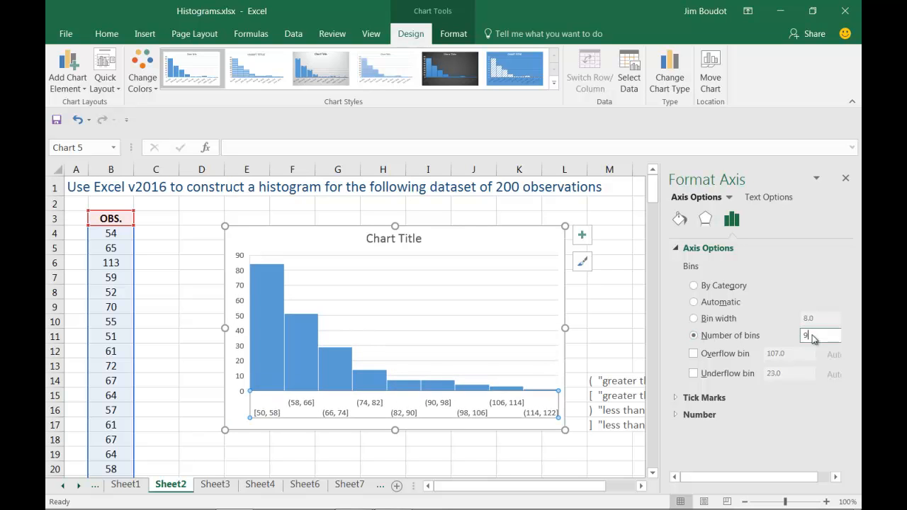
pyautogui.write('7')
pyautogui.click(845, 180)
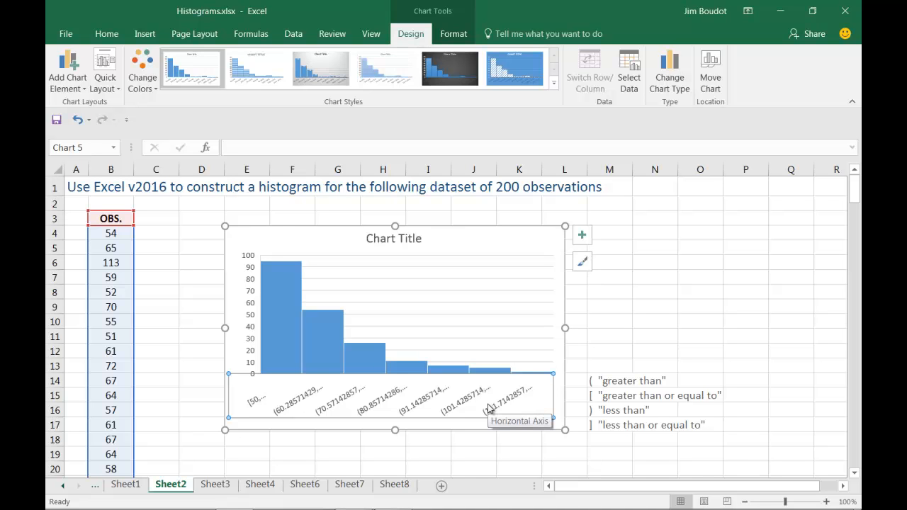
# Step: Switch the histogram's horizontal axis to a fixed bin width of 10
pyautogui.rightClick(383, 402)
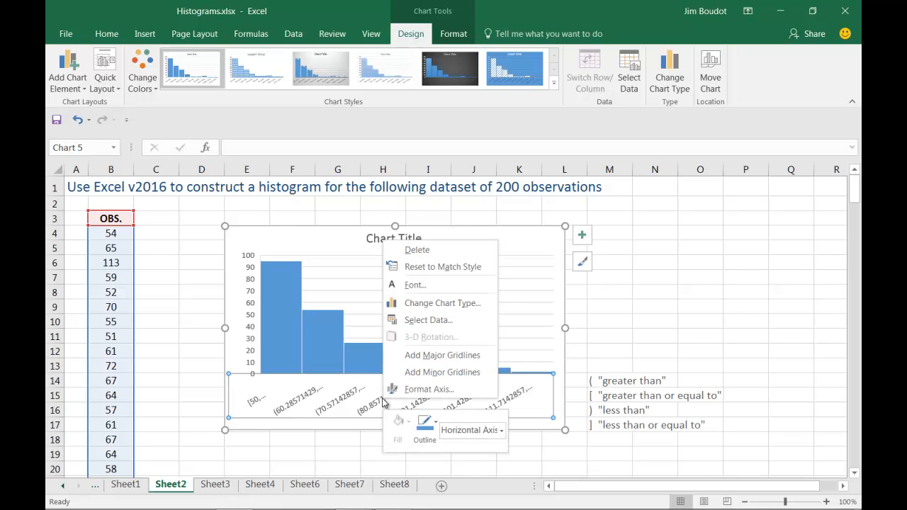
pyautogui.click(424, 390)
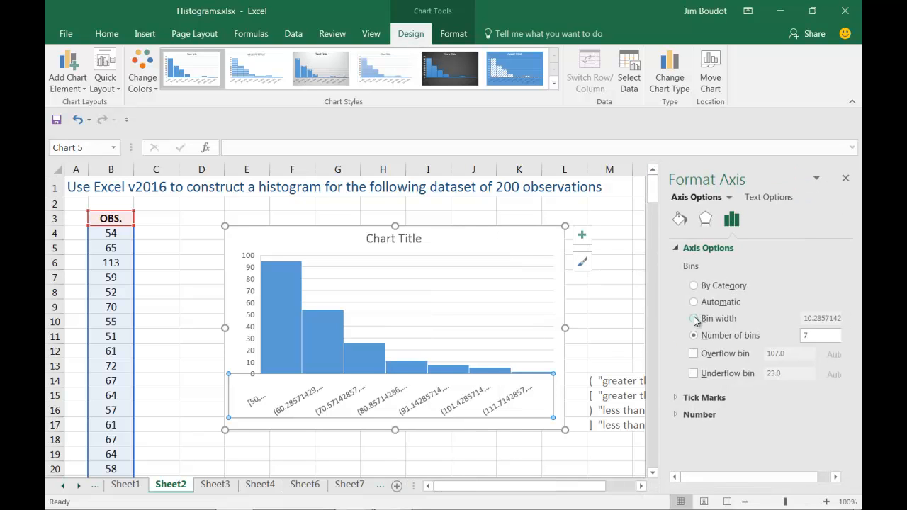
pyautogui.click(696, 320)
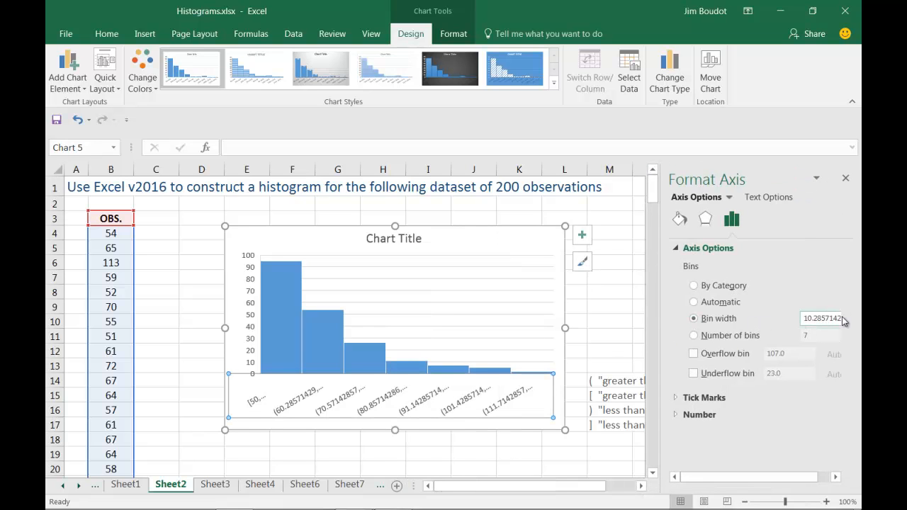
pyautogui.moveTo(841, 321); pyautogui.dragTo(803, 322)
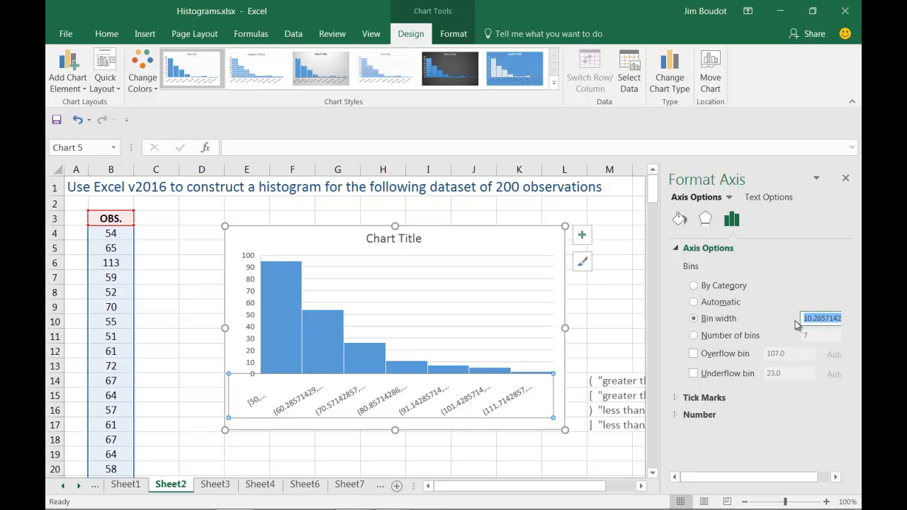
pyautogui.write('10')
pyautogui.press('Delete')
pyautogui.press('Delete')
pyautogui.press('Delete')
pyautogui.press('Delete')
pyautogui.press('Delete')
pyautogui.press('Delete')
pyautogui.press('Delete')
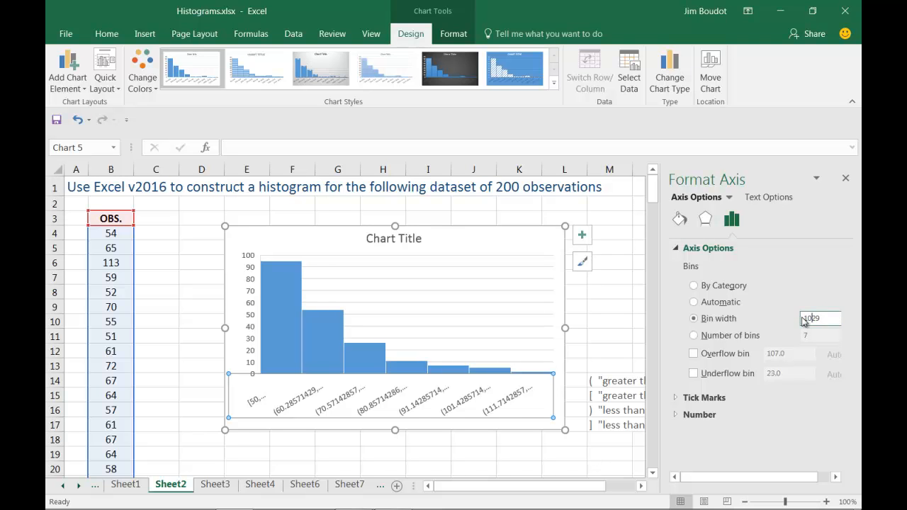
pyautogui.click(846, 180)
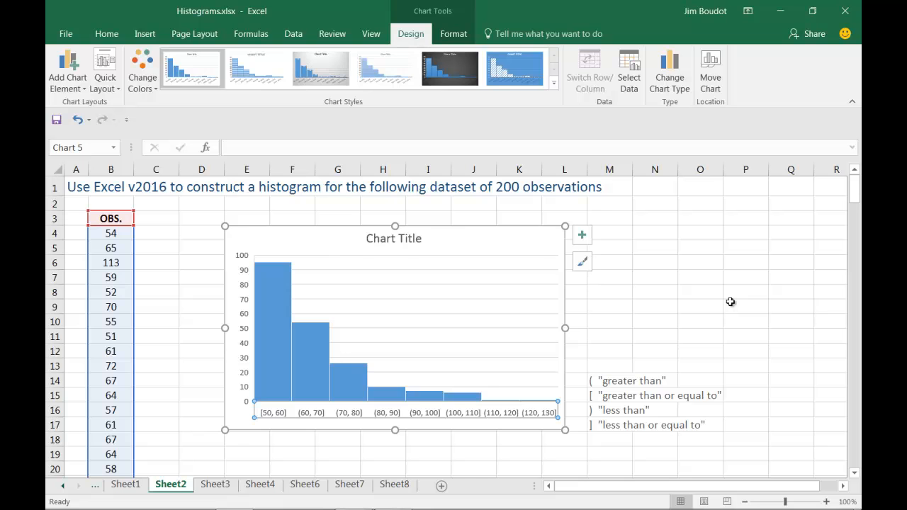
# Step: Sort the OBS. data in B3:B203 on Sheet4 from smallest to largest
pyautogui.click(214, 485)
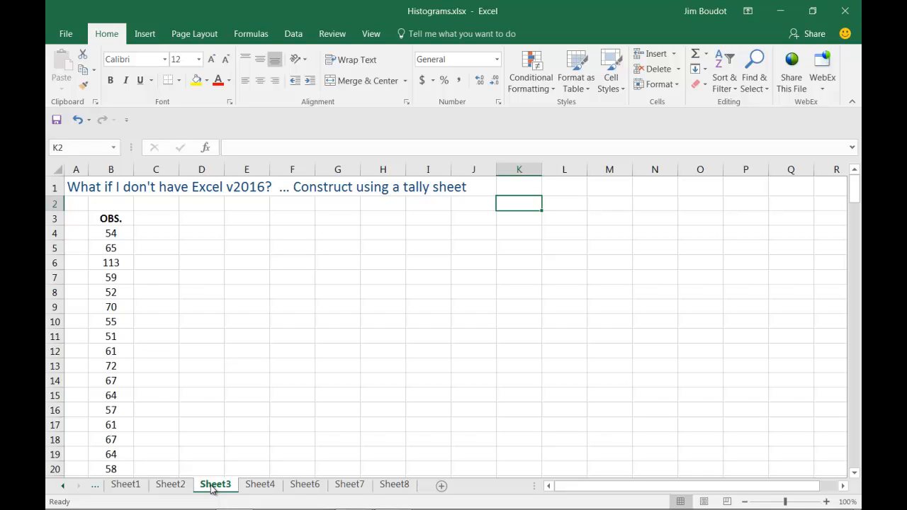
pyautogui.click(256, 487)
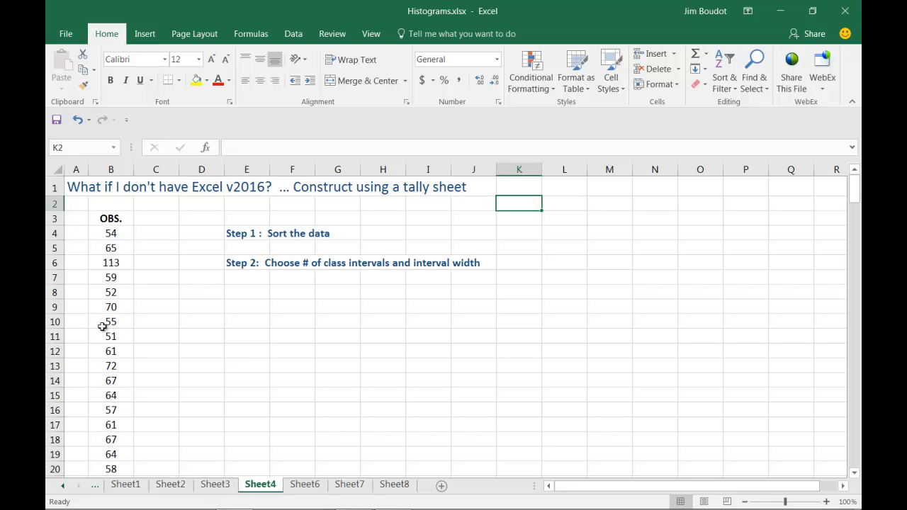
pyautogui.click(110, 218)
pyautogui.moveTo(111, 218); pyautogui.dragTo(112, 449)
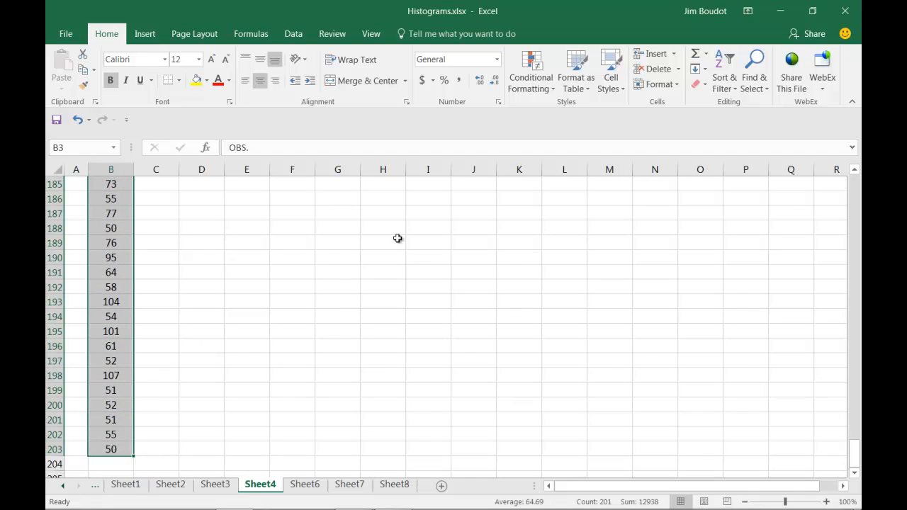
pyautogui.click(722, 86)
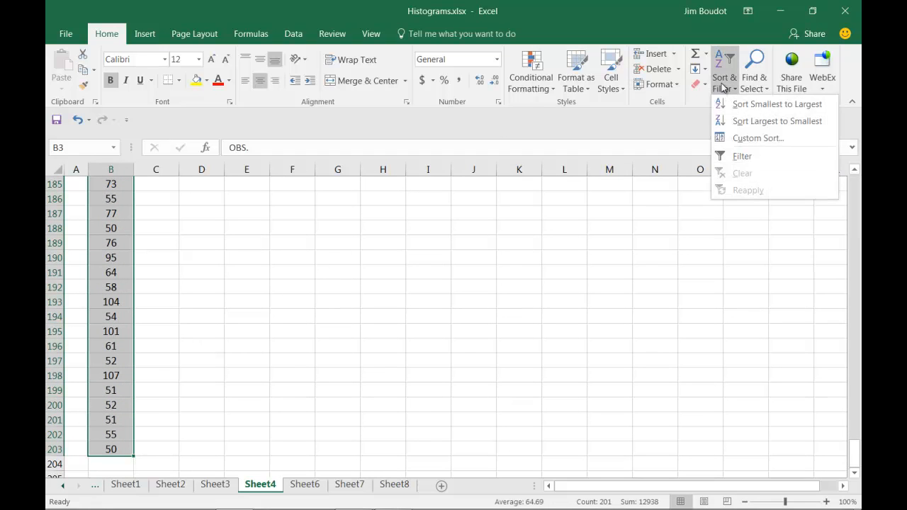
pyautogui.click(753, 106)
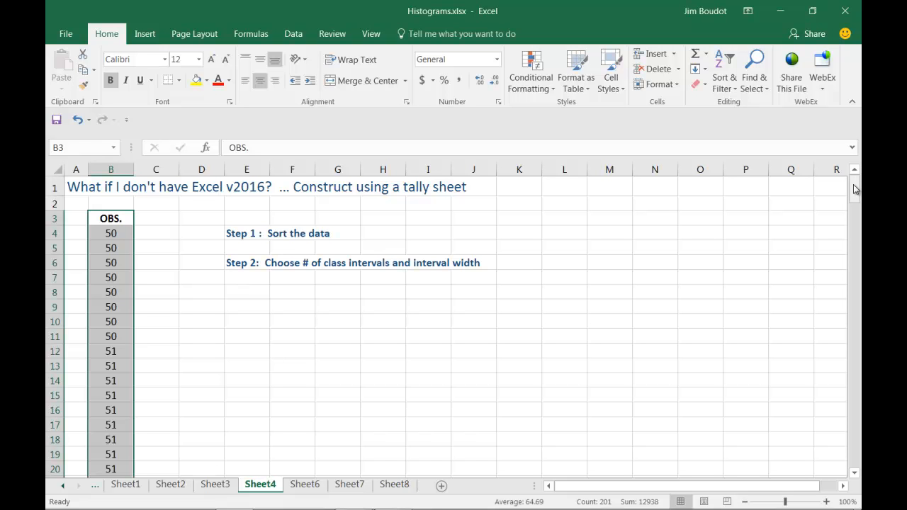
# Step: Review the range of the sorted observations and enter "8 intervals, width = 10" in cell F7
pyautogui.moveTo(856, 188); pyautogui.dragTo(855, 464)
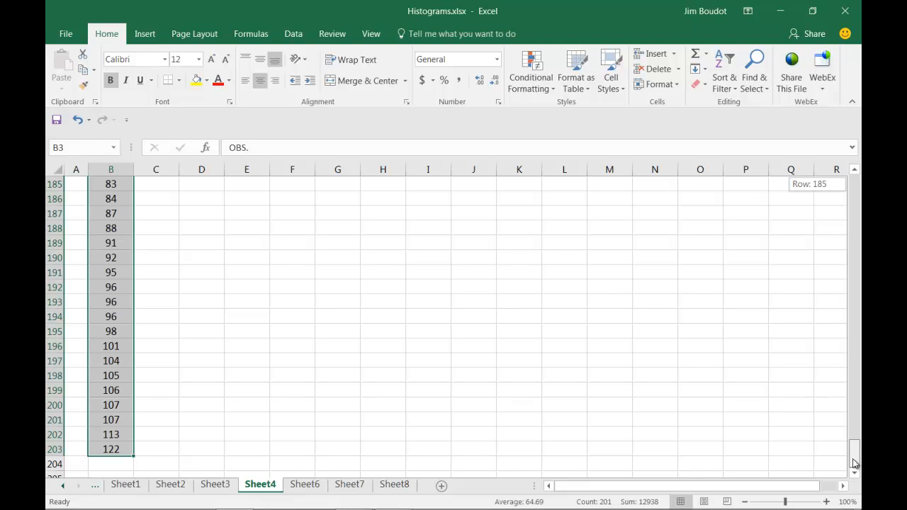
pyautogui.moveTo(855, 464); pyautogui.dragTo(853, 181)
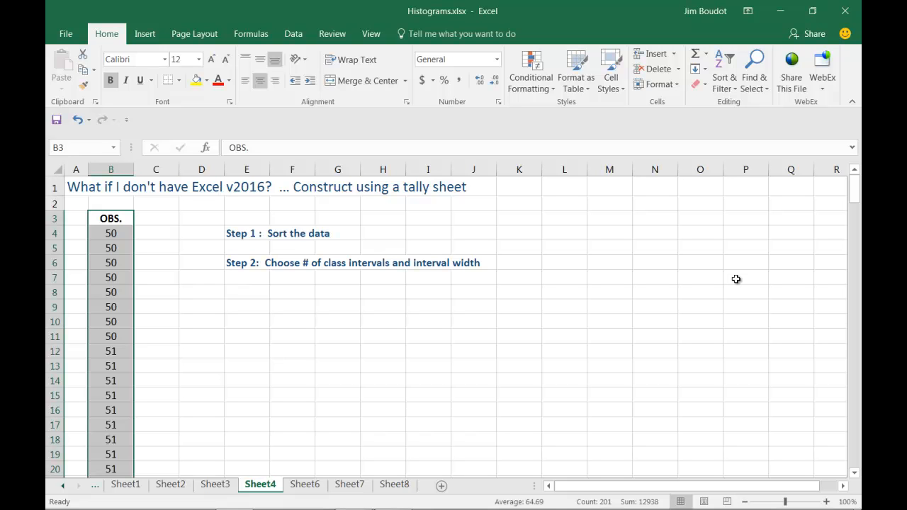
pyautogui.click(303, 278)
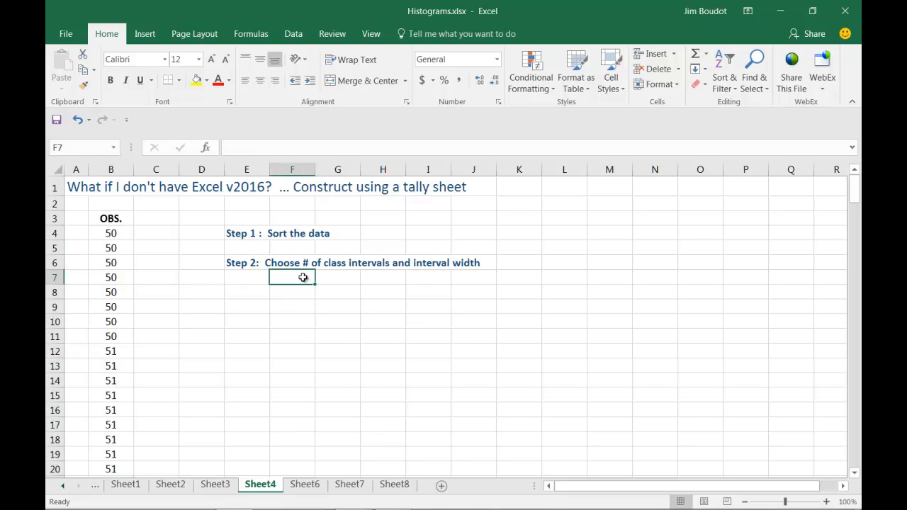
pyautogui.write('8 inte')
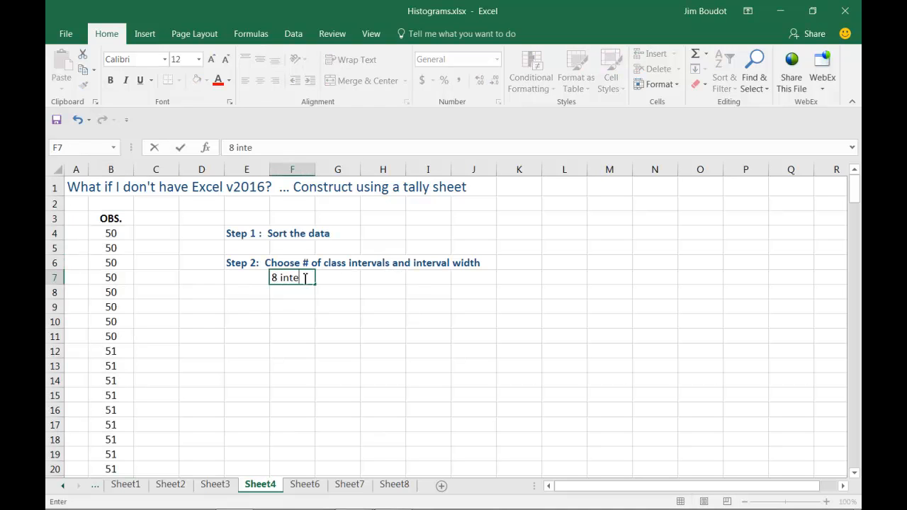
pyautogui.write('rvals, wid')
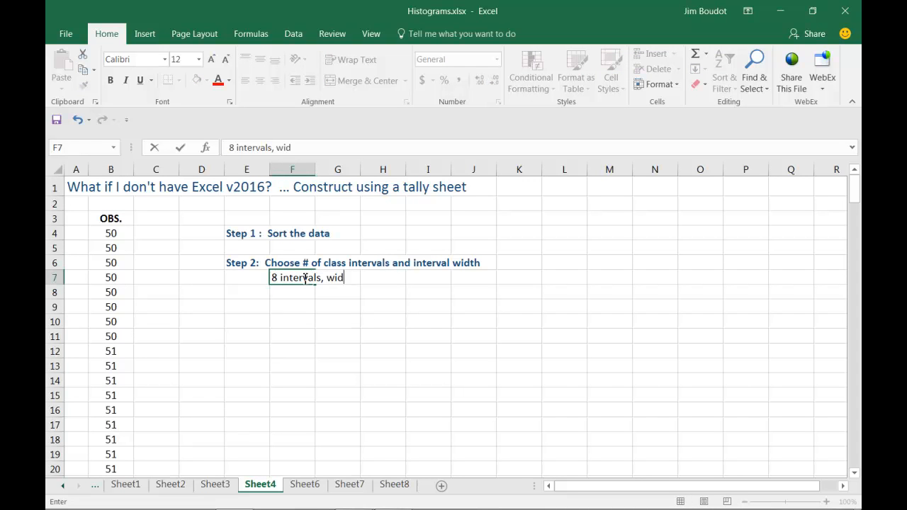
pyautogui.write('th = 10')
# Step: Enter the first two tally chart intervals on Sheet6: "45 - 54.9" in M4 and "55 - 64.9" in M5
pyautogui.click(305, 485)
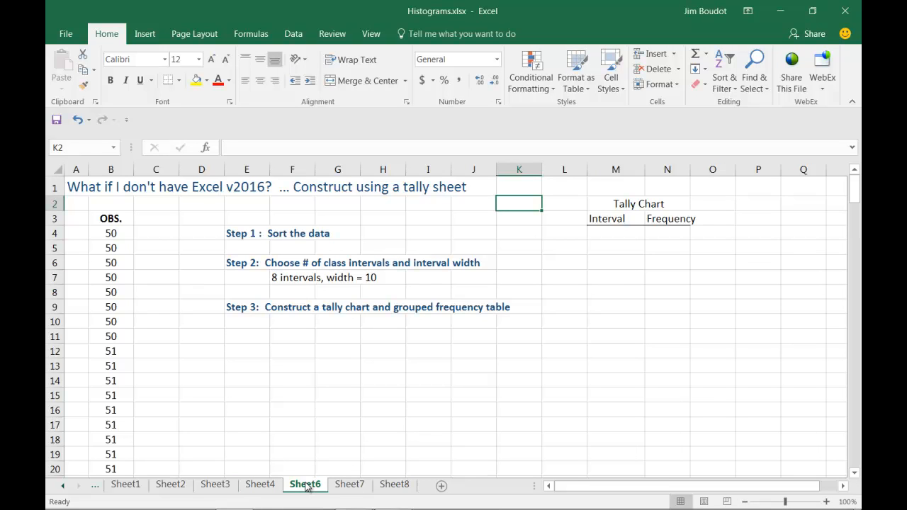
pyautogui.click(613, 234)
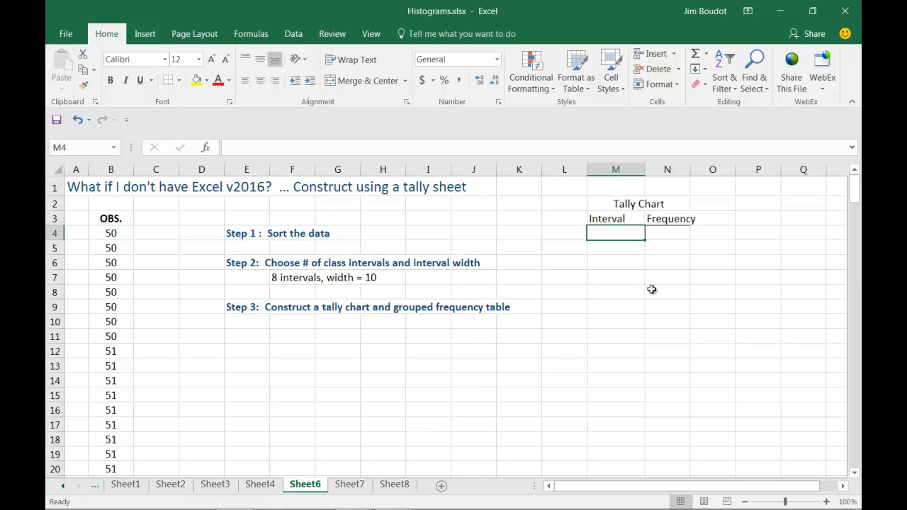
pyautogui.write('4')
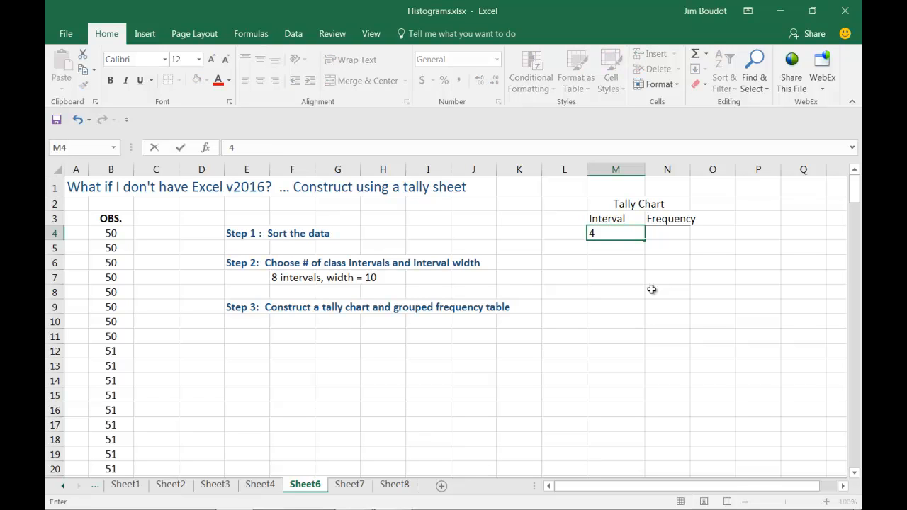
pyautogui.write('5 - 54.9')
pyautogui.click(623, 248)
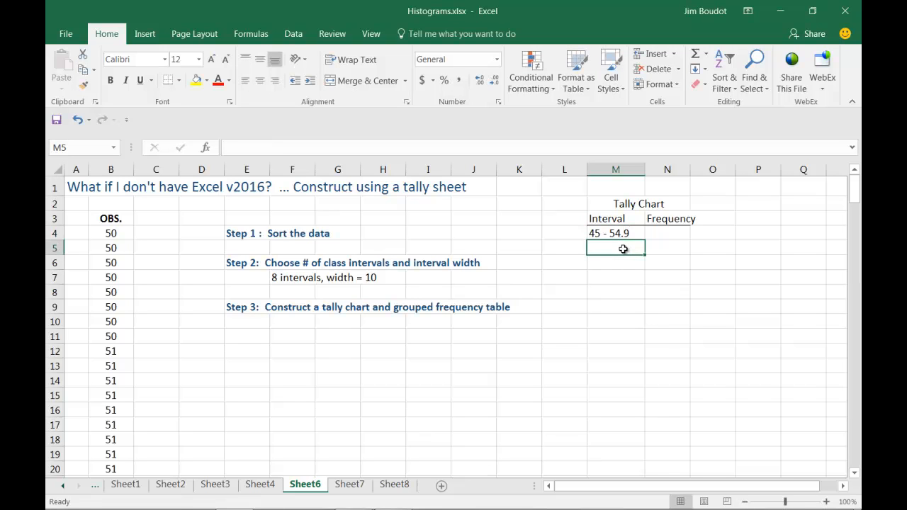
pyautogui.write('5')
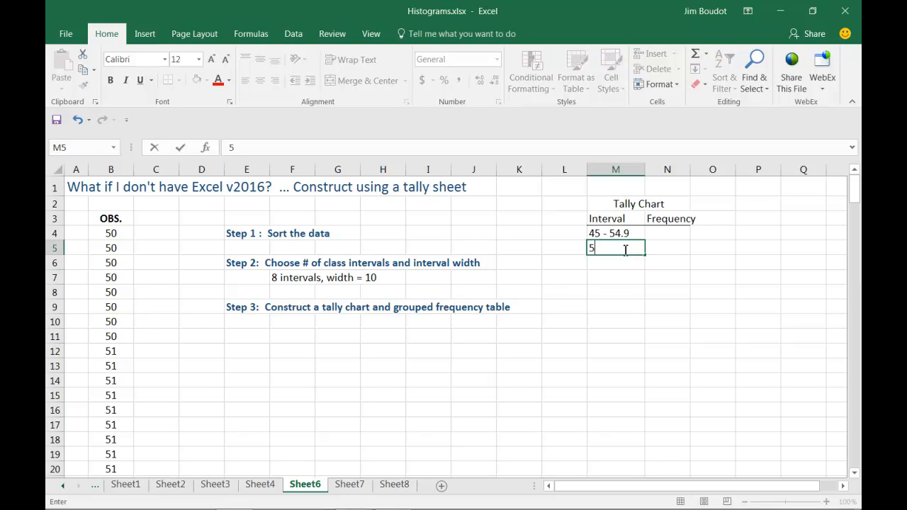
pyautogui.write('5 - 64.9')
pyautogui.click(684, 246)
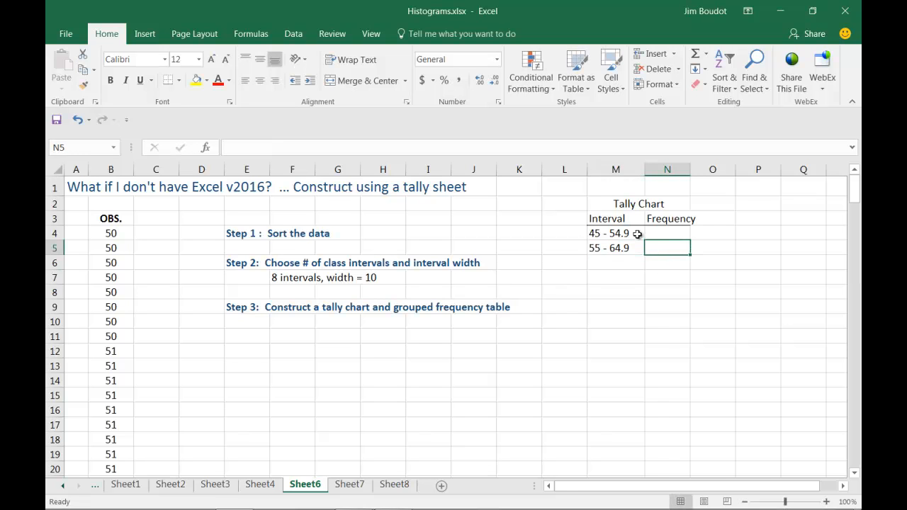
# Step: Count the sorted observations in the 45 - 54.9 interval on Sheet7 and enter 52 as its frequency in N4
pyautogui.hotkey('ctrl', 'pagedown')
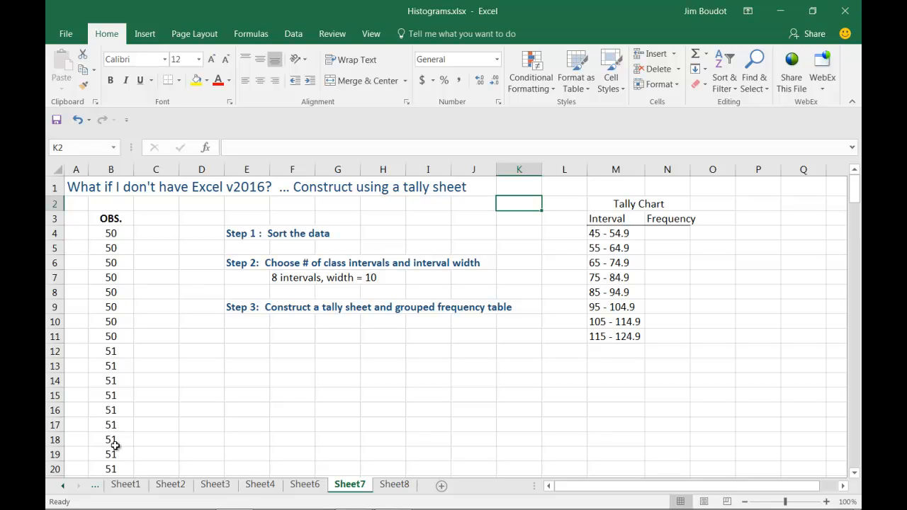
pyautogui.moveTo(855, 191); pyautogui.dragTo(855, 253)
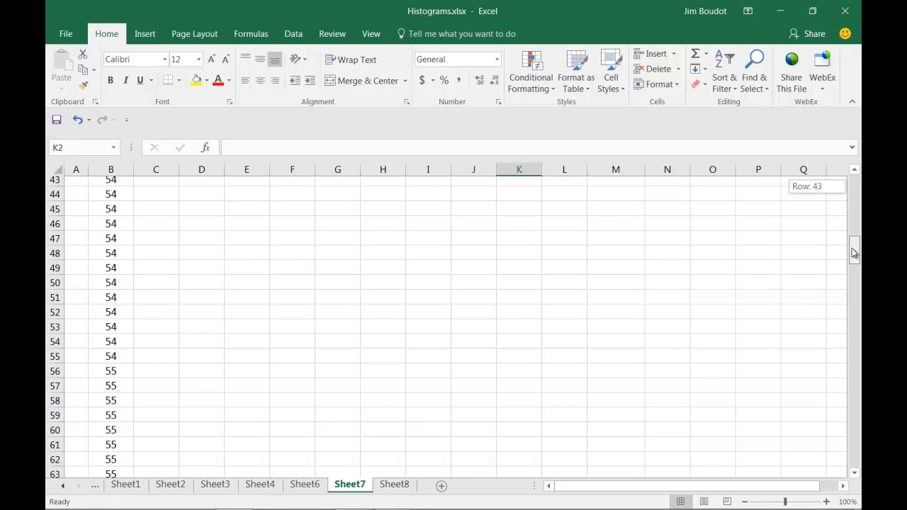
pyautogui.moveTo(855, 253); pyautogui.dragTo(855, 253)
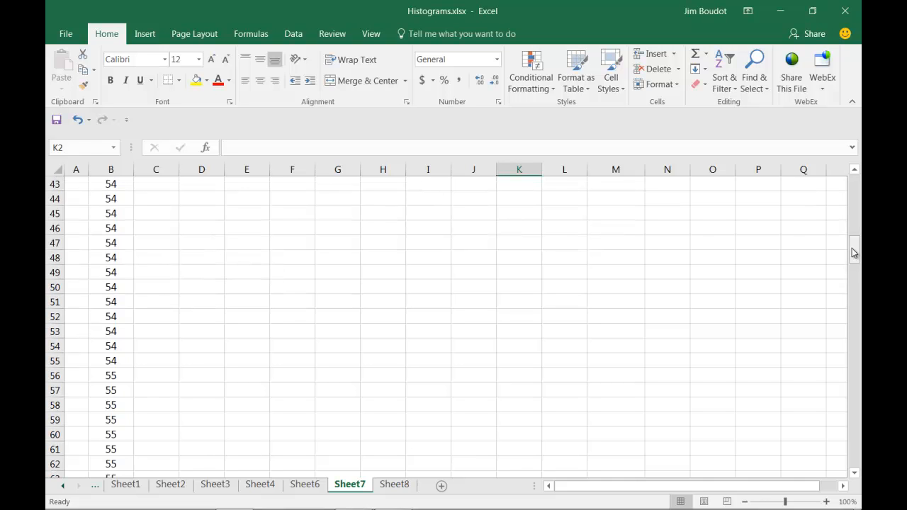
pyautogui.moveTo(854, 253); pyautogui.dragTo(854, 188)
pyautogui.click(671, 234)
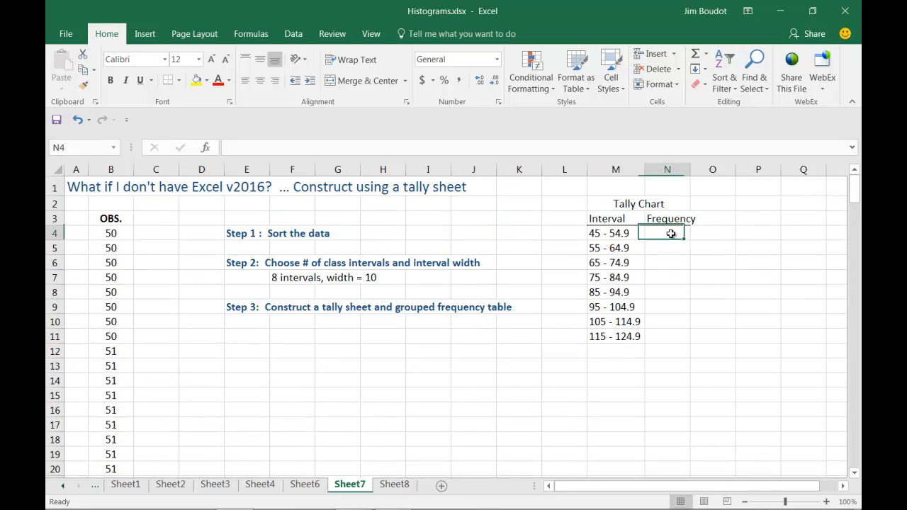
pyautogui.write('52')
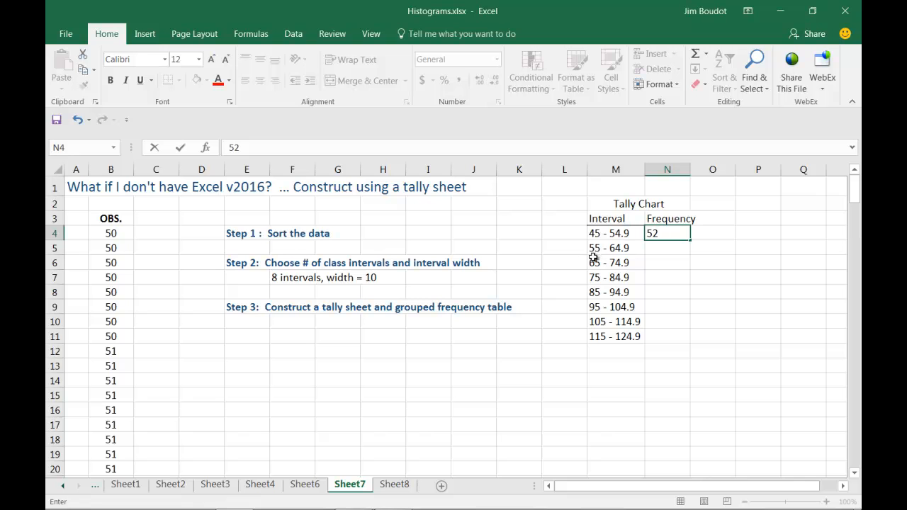
# Step: Check where the 55 - 64.9 interval ends in the sorted observations and enter 75 as its frequency in N5
pyautogui.moveTo(855, 197); pyautogui.dragTo(858, 364)
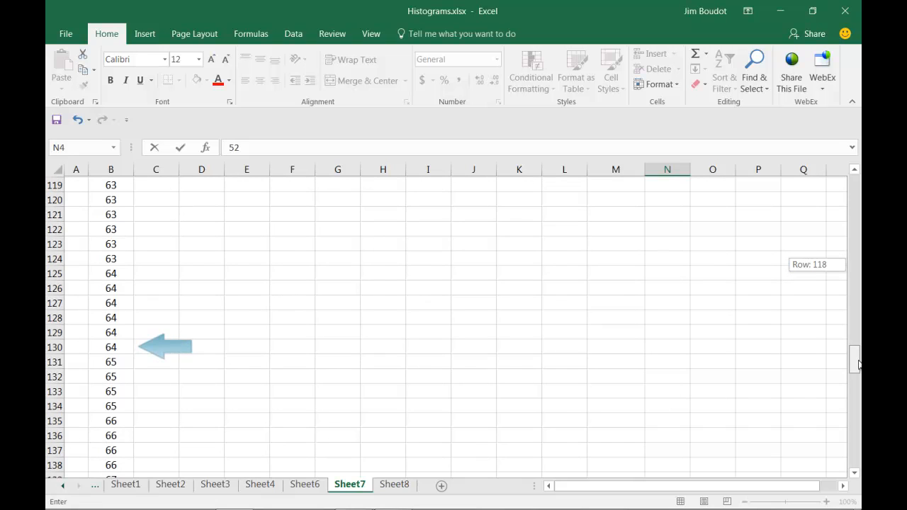
pyautogui.moveTo(858, 364); pyautogui.dragTo(856, 186)
pyautogui.click(673, 248)
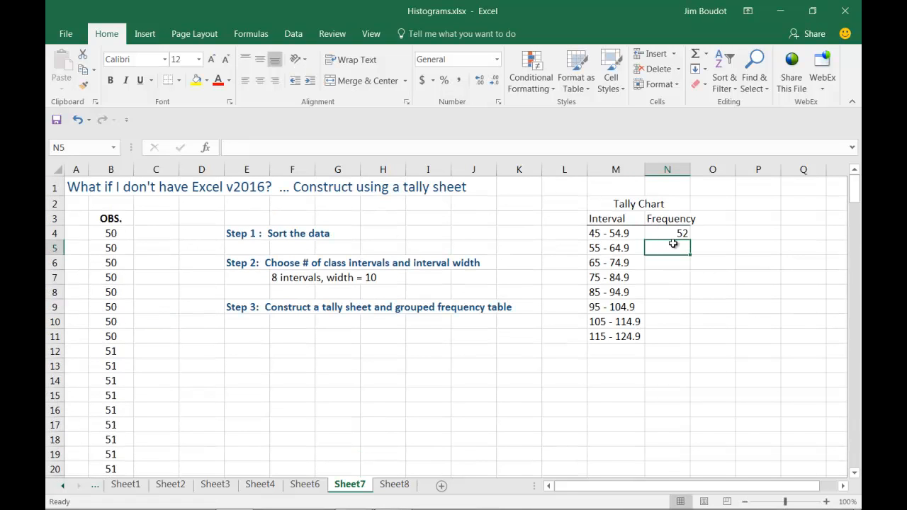
pyautogui.write('7')
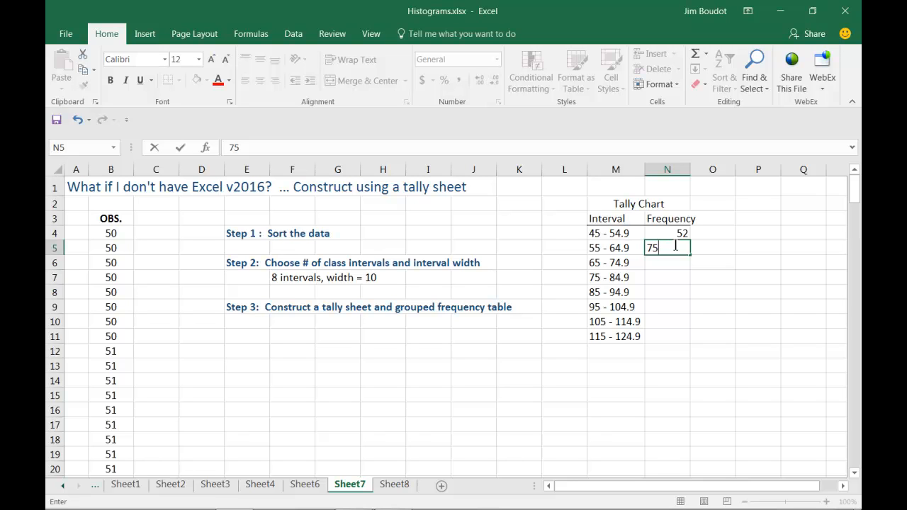
pyautogui.write('5')
pyautogui.click(676, 261)
# Step: On Sheet8, total the tally chart frequencies in N12 with =SUM(N4:N11)
pyautogui.hotkey('ctrl', 'pagedown')
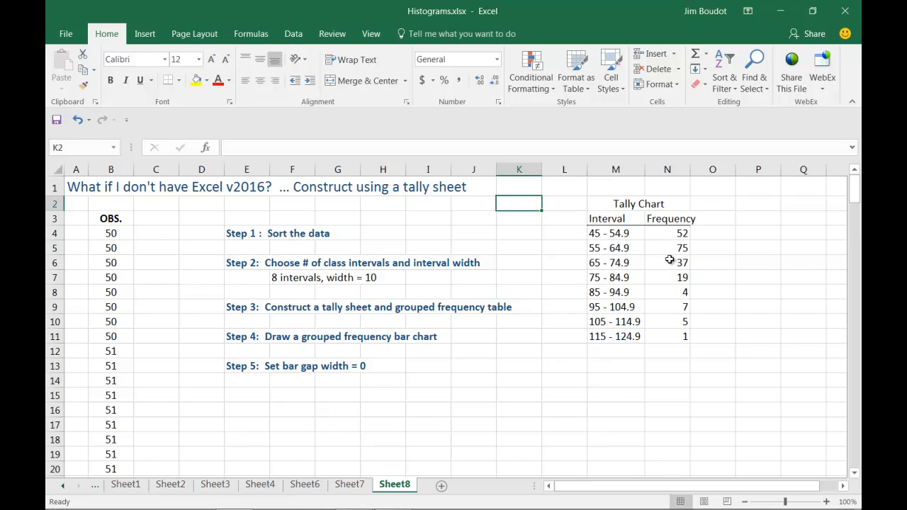
pyautogui.click(666, 350)
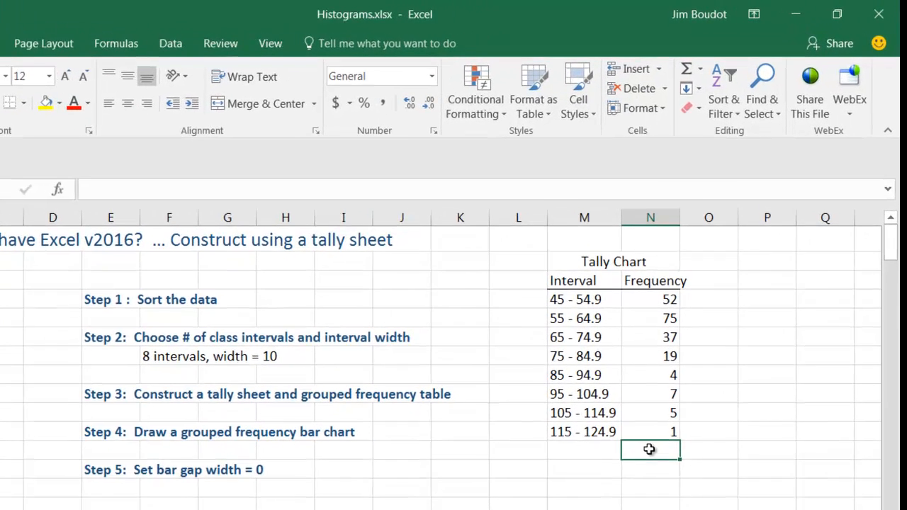
pyautogui.click(686, 69)
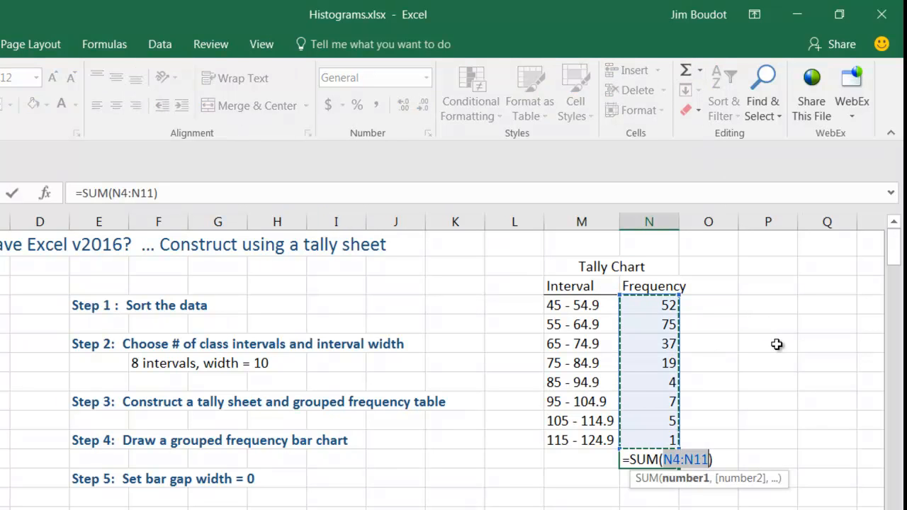
pyautogui.press('Return')
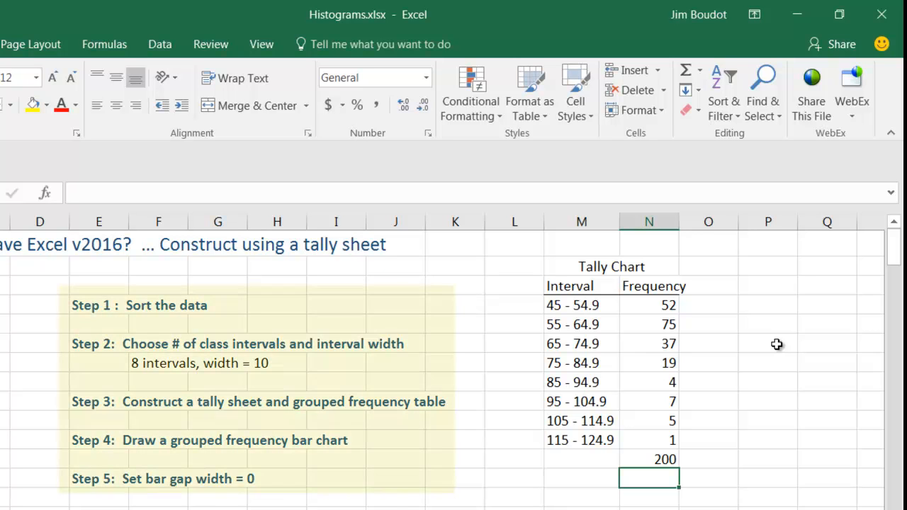
pyautogui.click(772, 345)
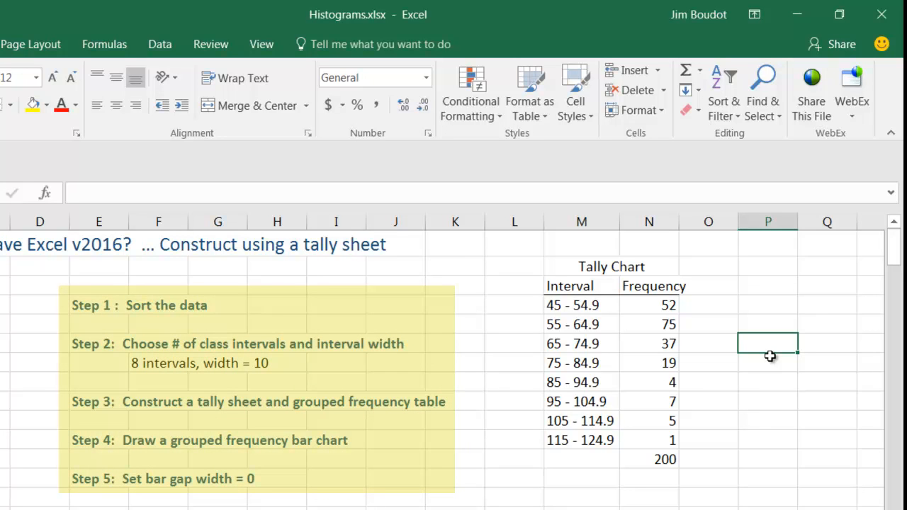
# Step: Insert a 2-D clustered column chart from the tally chart range M3:N11 and move it below the table
pyautogui.moveTo(573, 291); pyautogui.dragTo(653, 443)
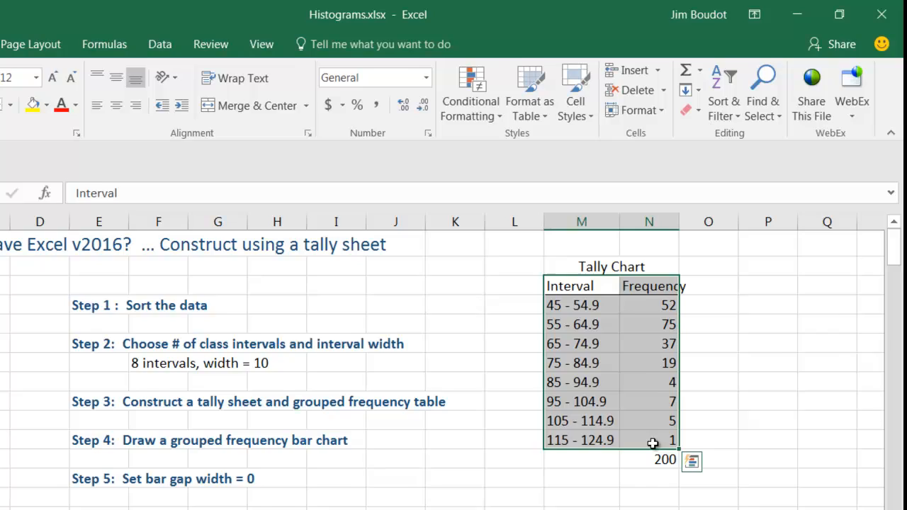
pyautogui.click(133, 46)
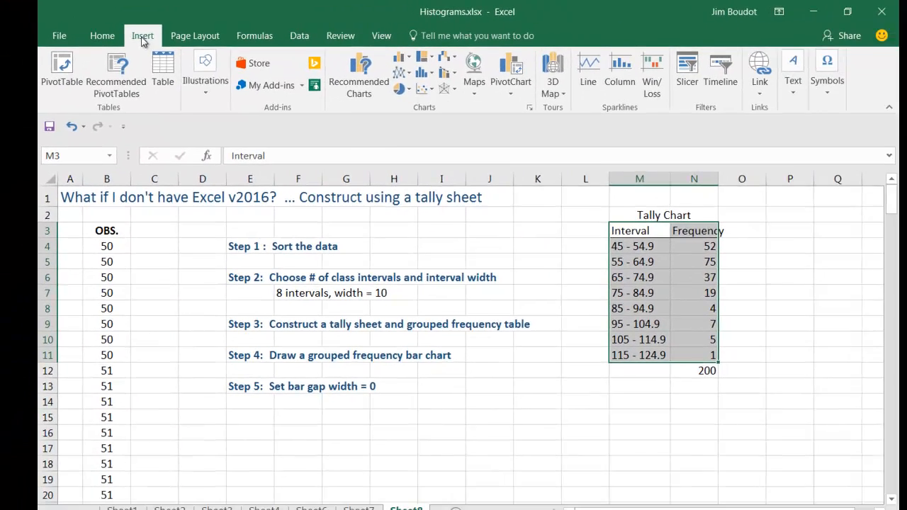
pyautogui.click(387, 58)
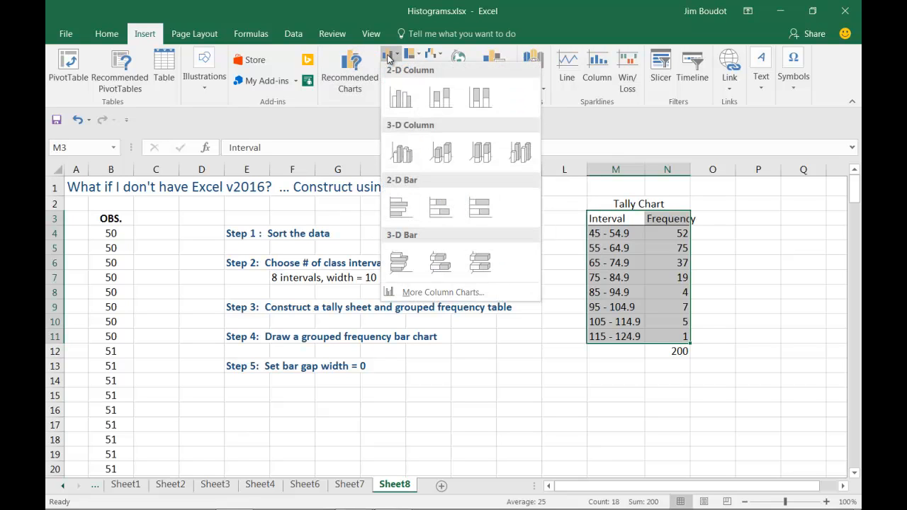
pyautogui.click(403, 101)
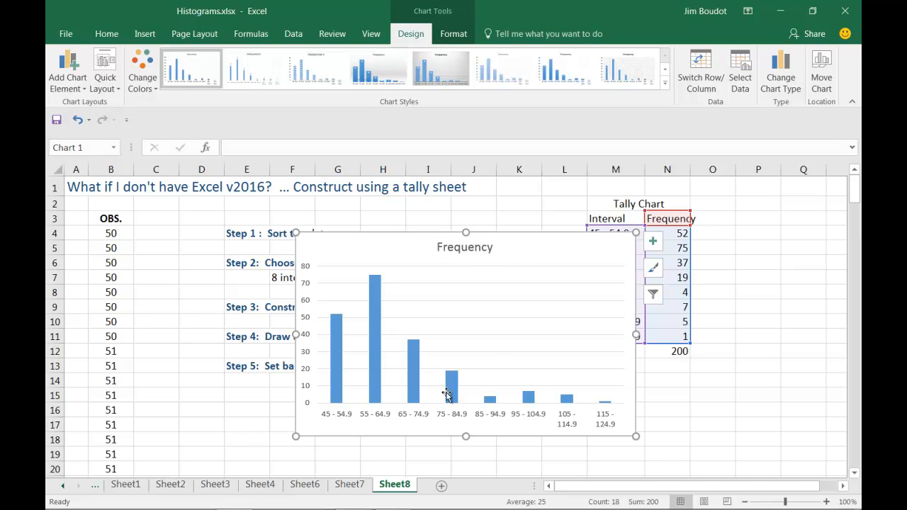
pyautogui.moveTo(517, 256)
pyautogui.mouseDown()
pyautogui.moveTo(526, 253)
pyautogui.moveTo(631, 348)
pyautogui.moveTo(639, 381)
pyautogui.mouseUp()
pyautogui.moveTo(857, 191); pyautogui.dragTo(857, 204)
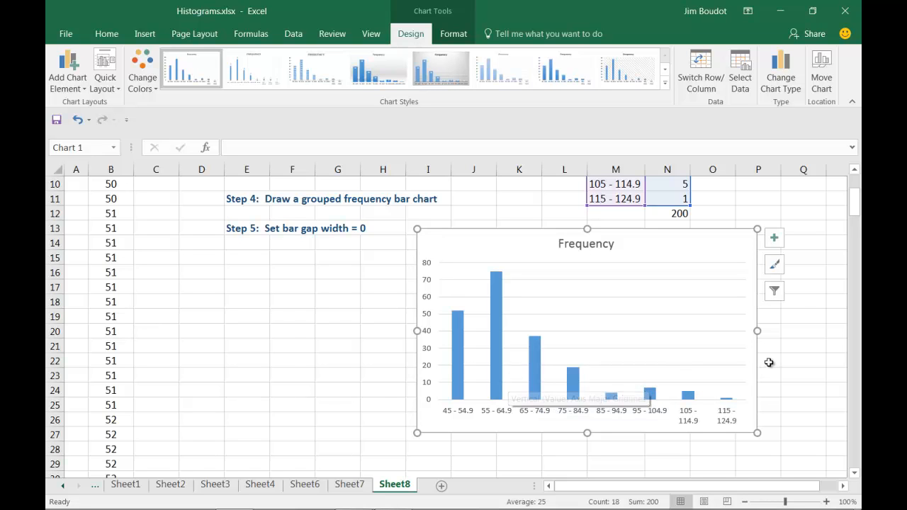
# Step: Set the gap width of the Frequency data series to 0% and close the series formatting
pyautogui.rightClick(498, 346)
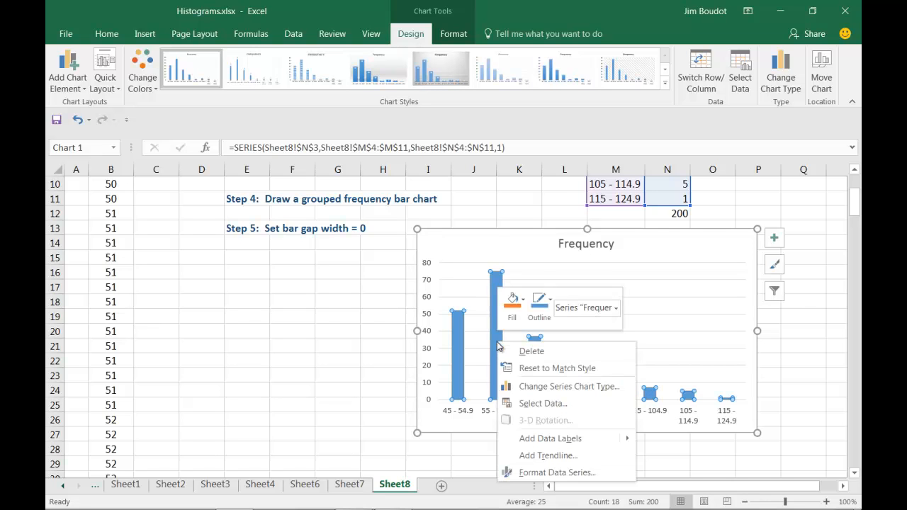
pyautogui.click(546, 473)
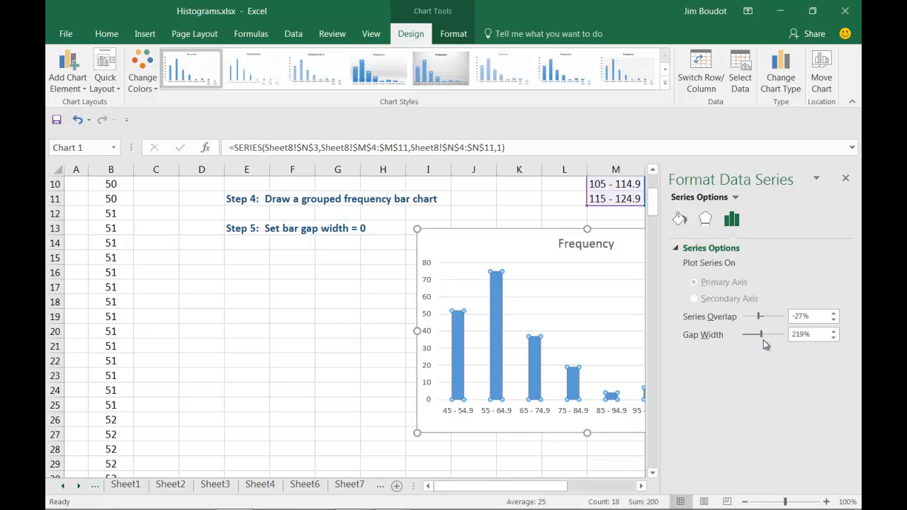
pyautogui.moveTo(761, 338); pyautogui.dragTo(744, 335)
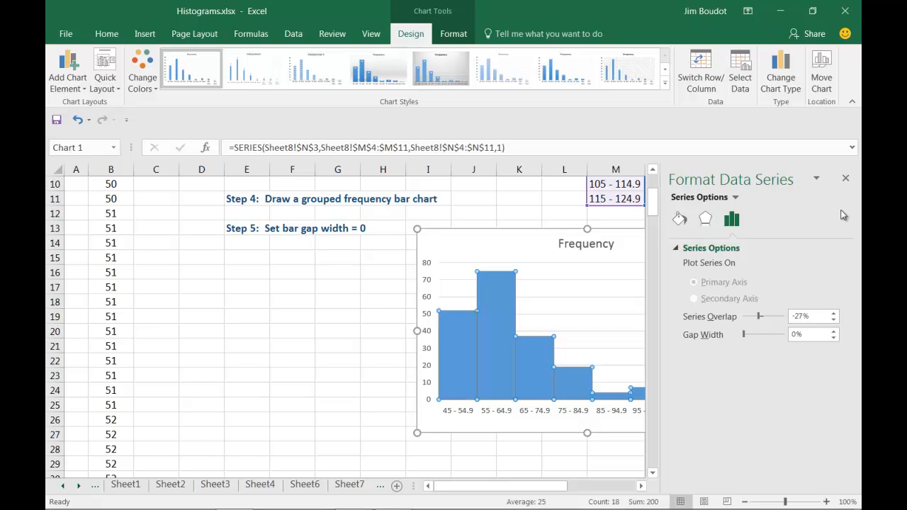
pyautogui.click(845, 178)
pyautogui.click(786, 356)
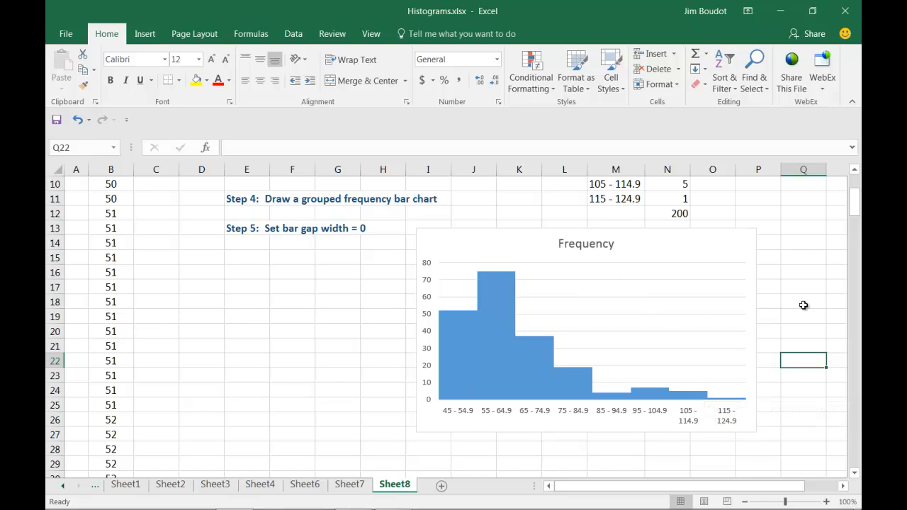
# Step: Add axis titles to the column chart and change its chart title to "Histogram"
pyautogui.click(698, 287)
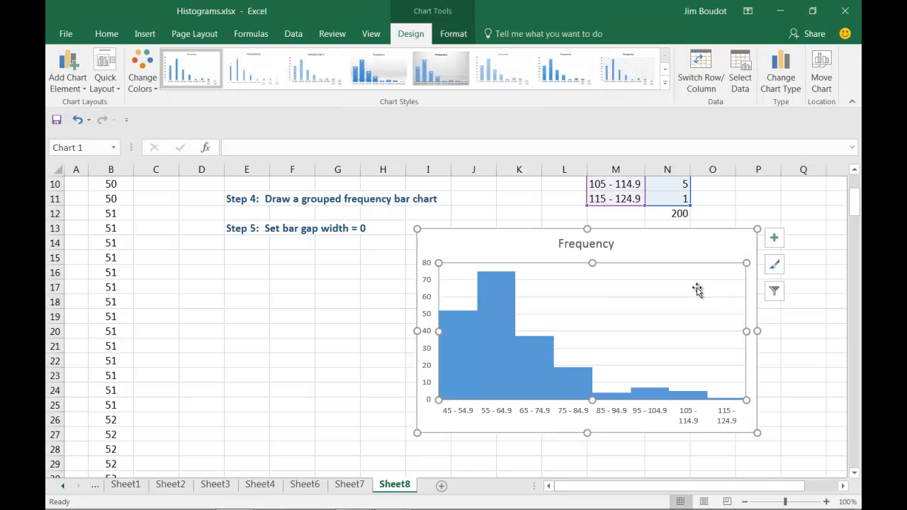
pyautogui.click(773, 239)
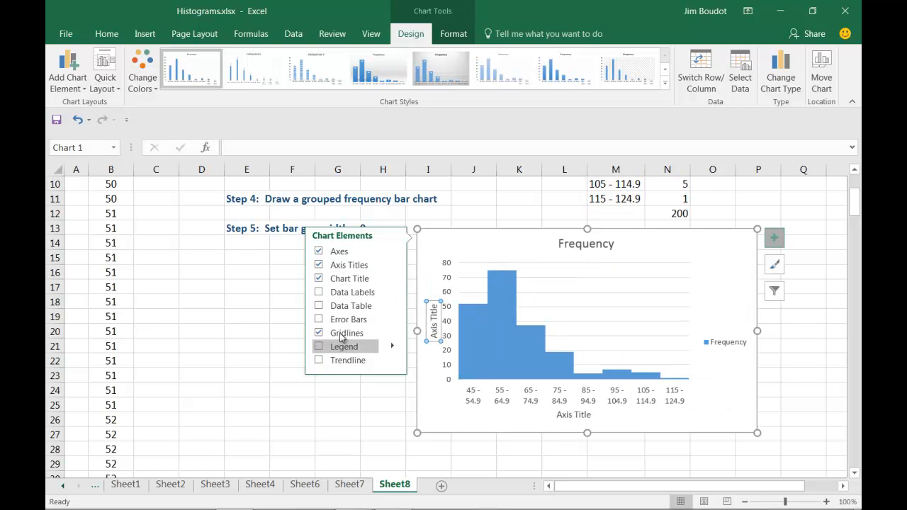
pyautogui.click(581, 245)
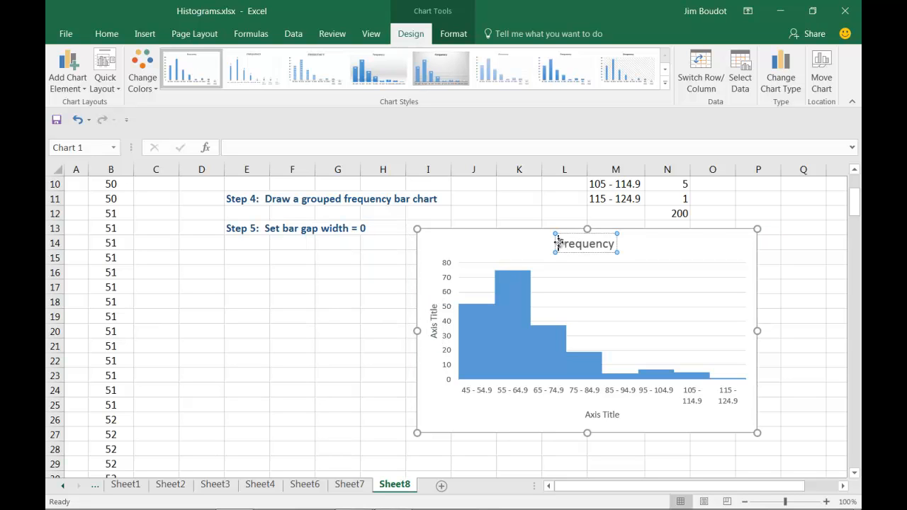
pyautogui.click(558, 243)
pyautogui.write('H')
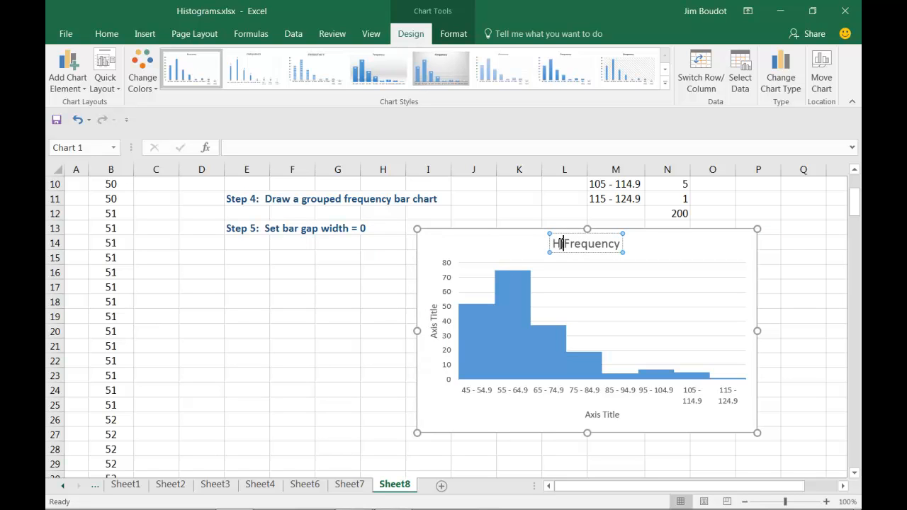
pyautogui.write('istogram')
pyautogui.press('Delete')
pyautogui.press('Delete')
pyautogui.press('Delete')
pyautogui.press('Delete')
pyautogui.press('Delete')
pyautogui.press('Delete')
pyautogui.press('Delete')
pyautogui.press('Delete')
pyautogui.press('Delete')
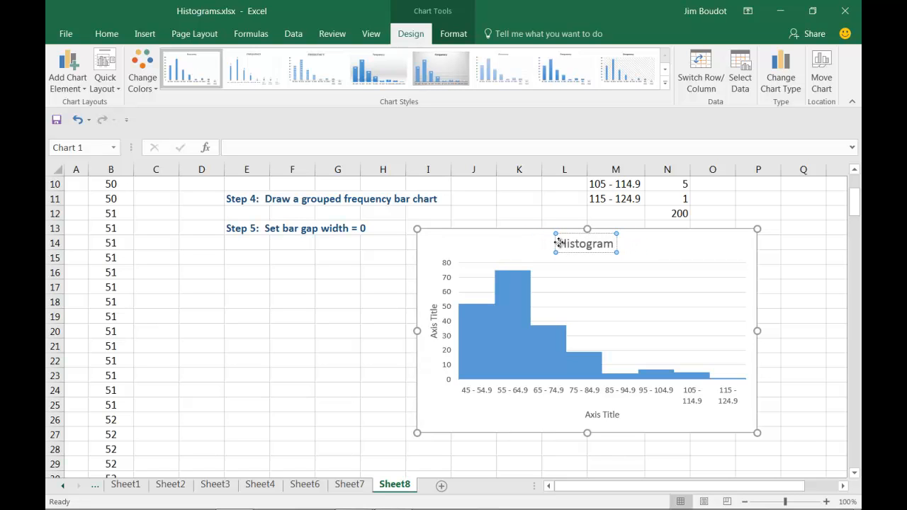
pyautogui.click(779, 276)
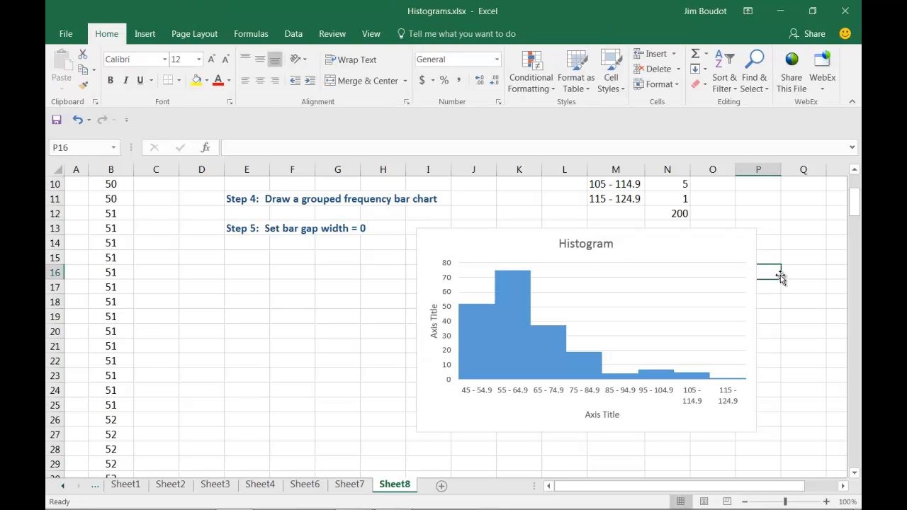